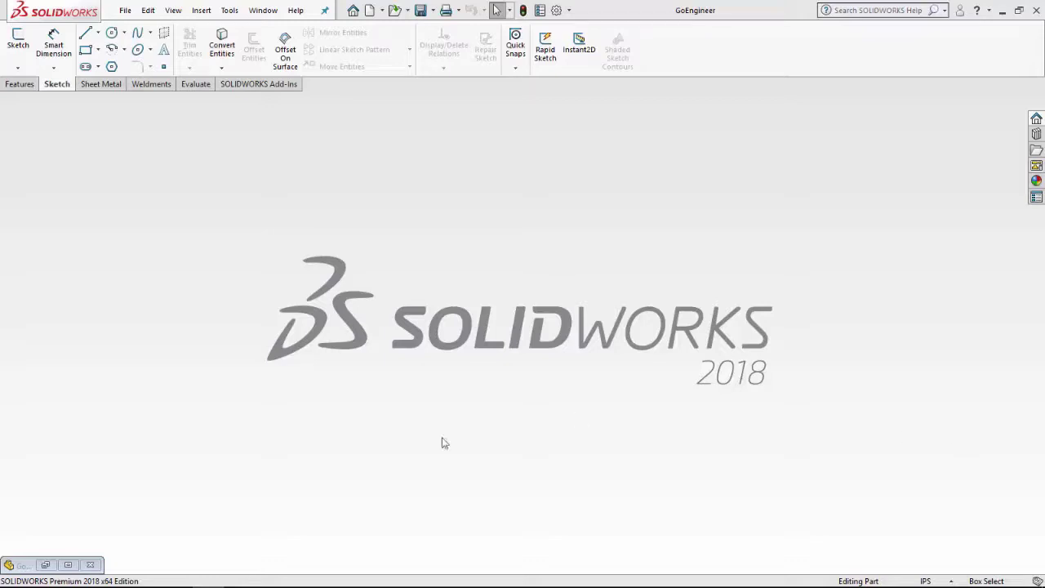
# - Restore the minimized GoEngineer part window so Sketch1's cube logo and lettering show
pyautogui.click(67, 565)
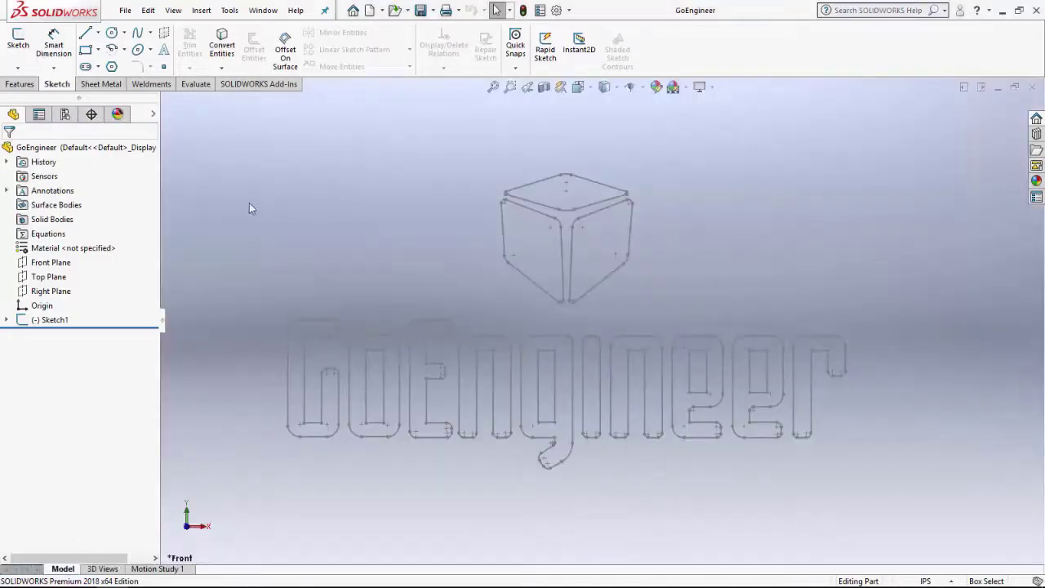
# - In the Equations manager, add a global variable LINEAR with value 6
pyautogui.click(231, 10)
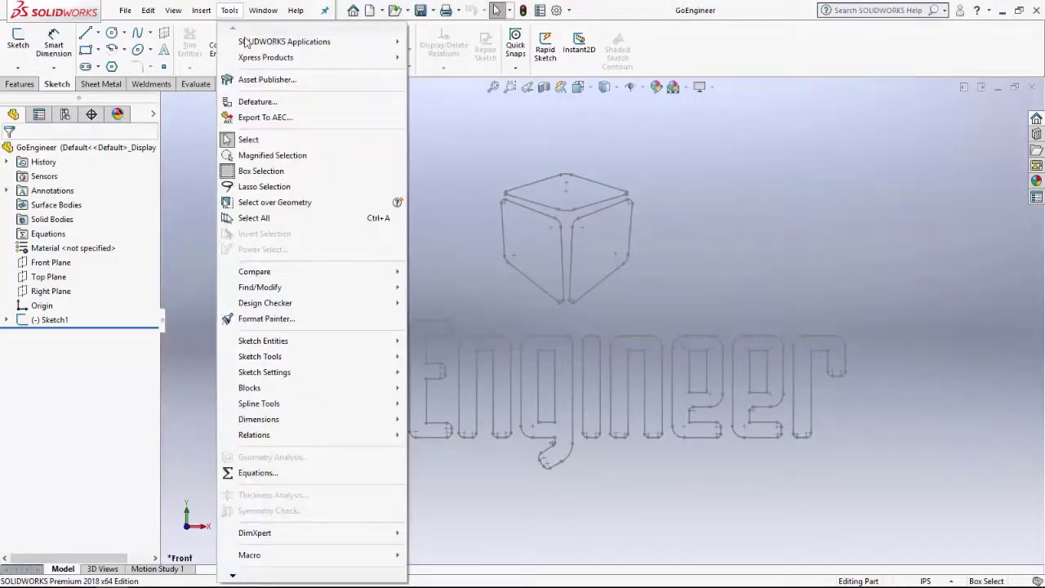
pyautogui.click(321, 476)
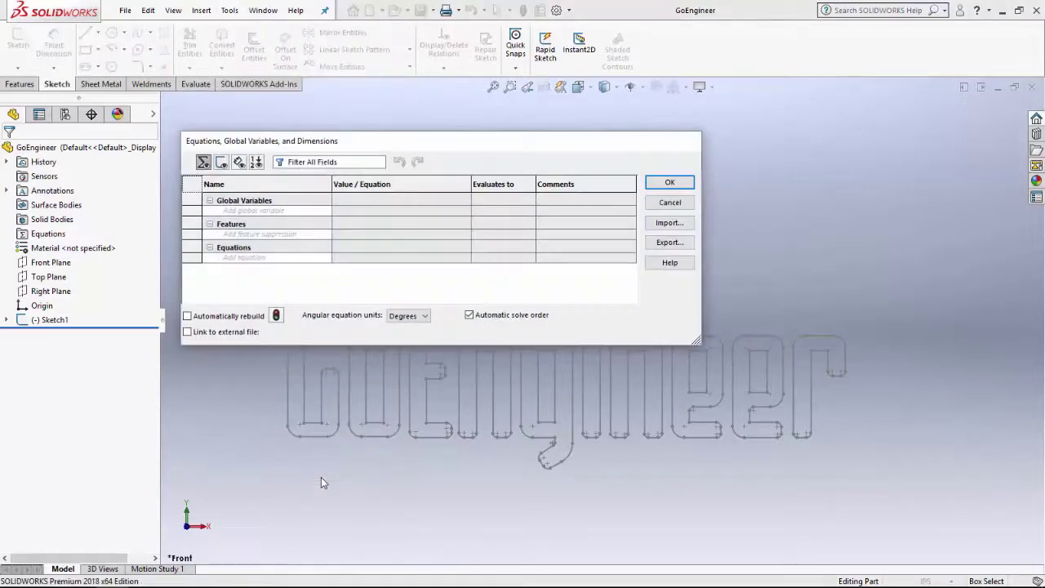
pyautogui.click(269, 210)
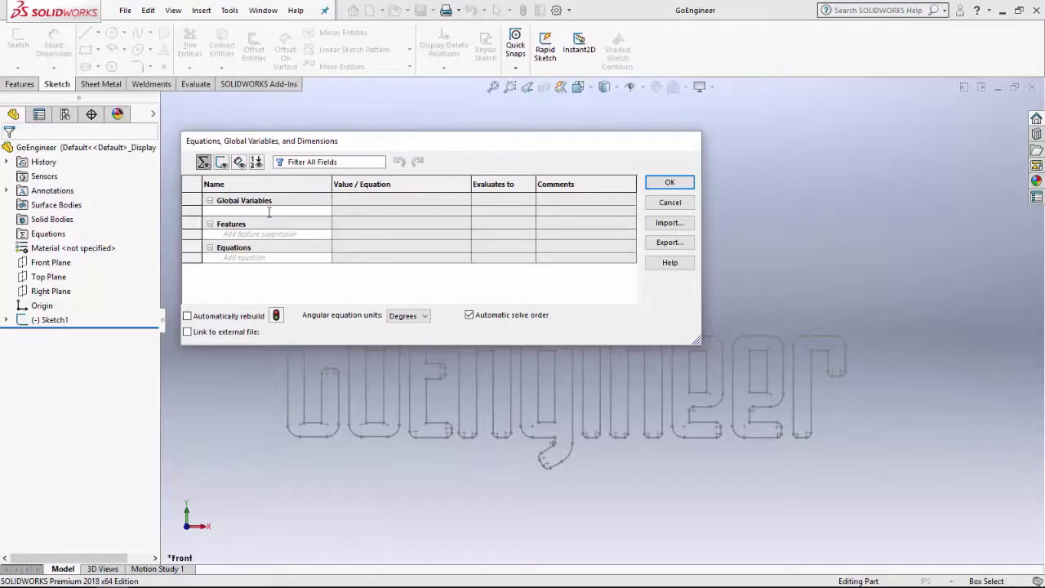
pyautogui.write('LINEAR')
pyautogui.press('Tab')
pyautogui.write('6')
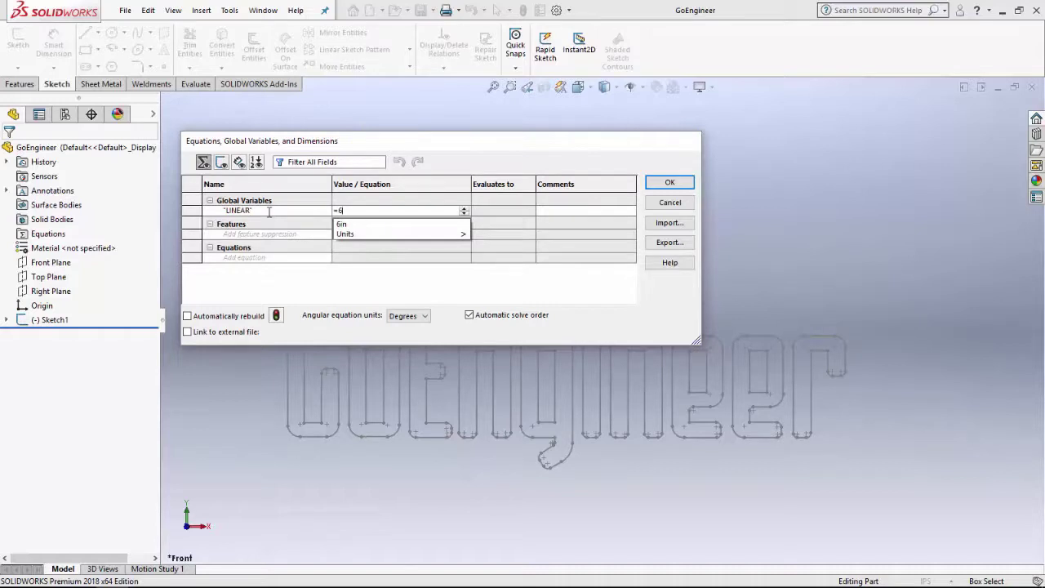
pyautogui.press('Return')
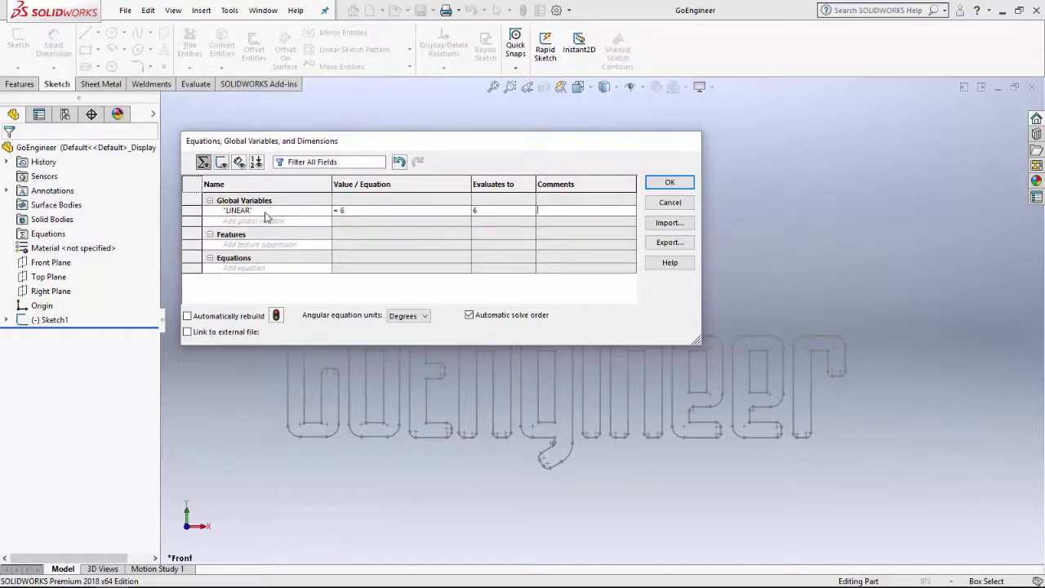
# - Add a second global variable CIRCULAR = 4 and close the Equations manager
pyautogui.click(253, 223)
pyautogui.press('Tab')
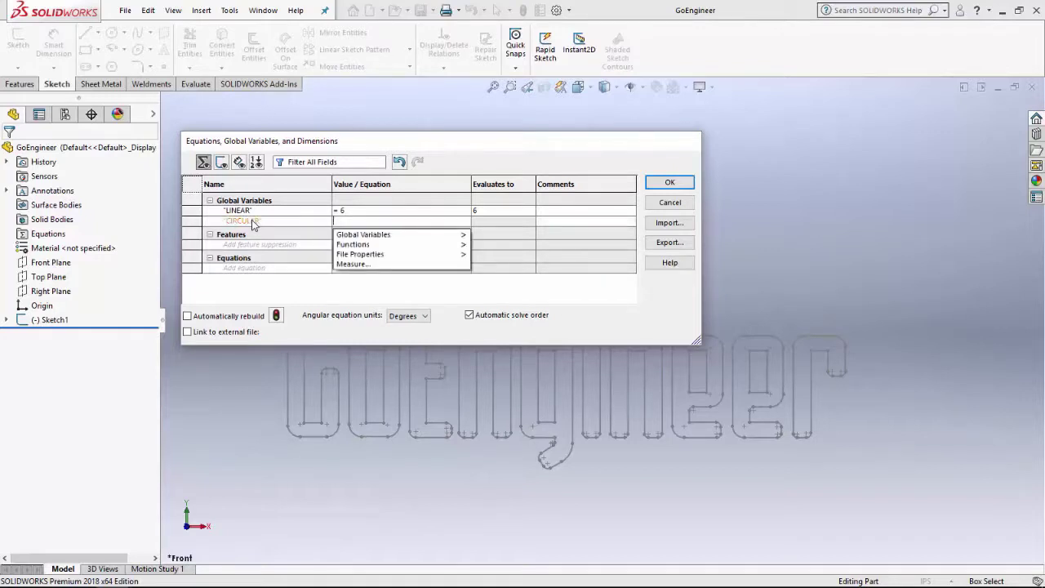
pyautogui.write('=4')
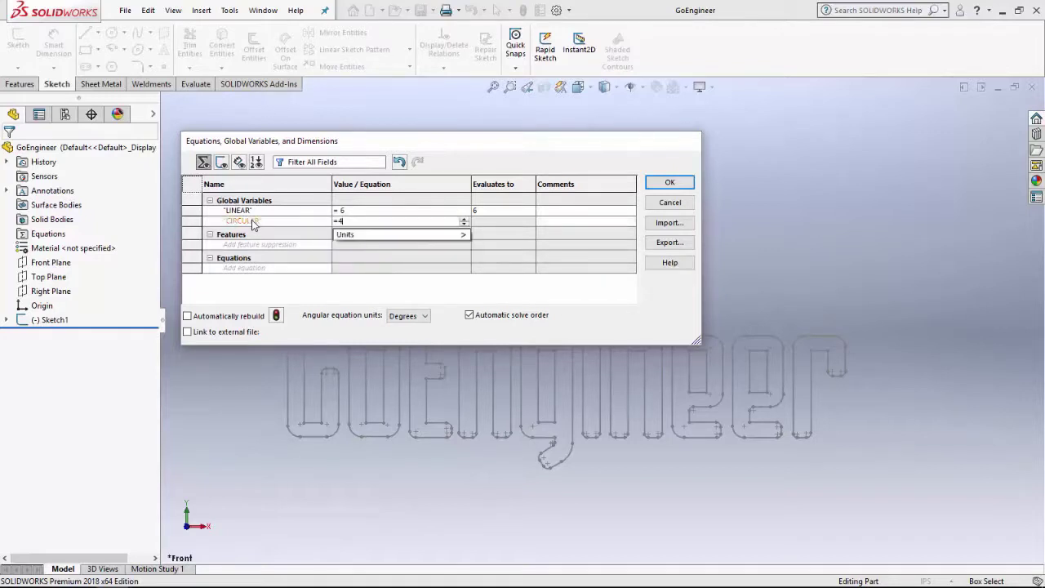
pyautogui.click(659, 185)
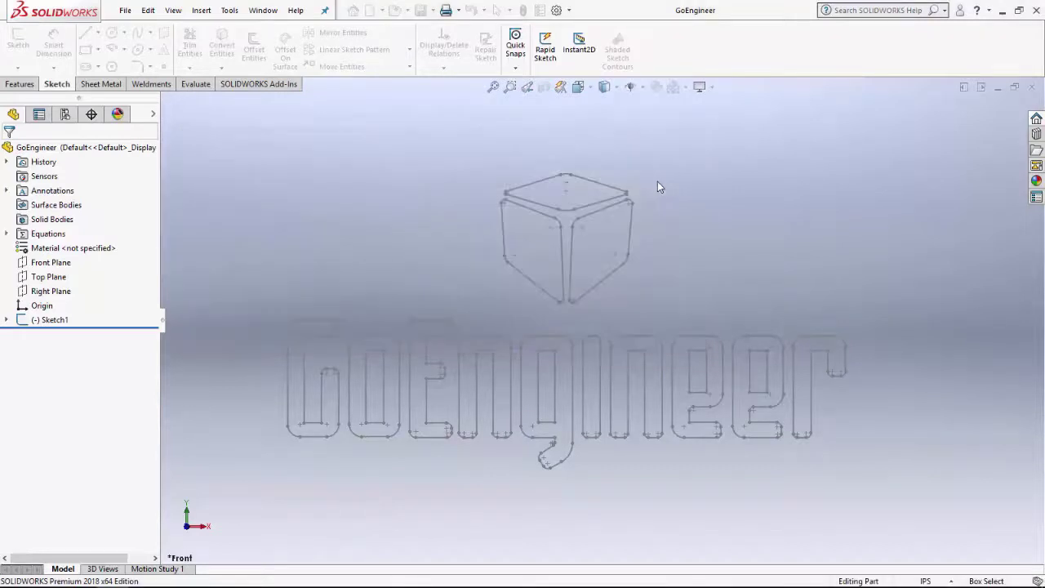
# - Edit Sketch1 and box-select all of the logo geometry
pyautogui.rightClick(47, 319)
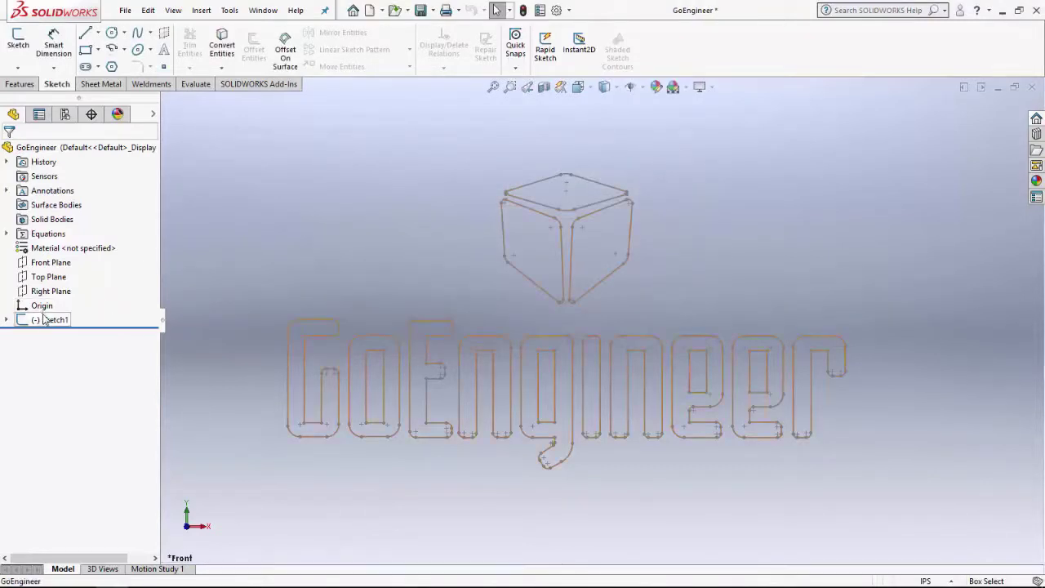
pyautogui.click(55, 276)
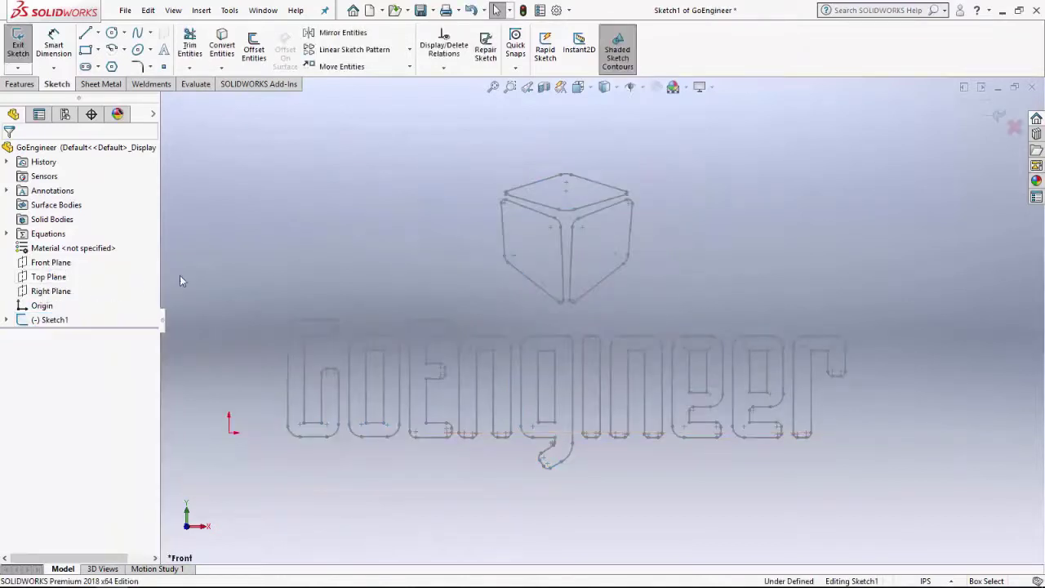
pyautogui.moveTo(315, 187)
pyautogui.mouseDown()
pyautogui.moveTo(522, 349)
pyautogui.moveTo(844, 480)
pyautogui.moveTo(886, 477)
pyautogui.mouseUp()
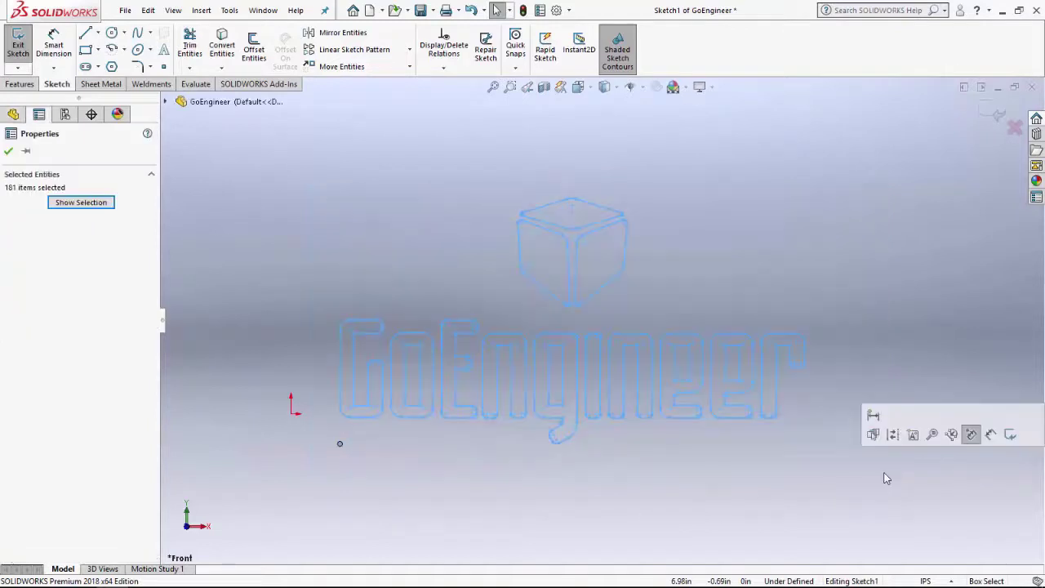
# - Create a linear sketch pattern of the logo with 2 instances spaced 1 inch apart
pyautogui.click(358, 49)
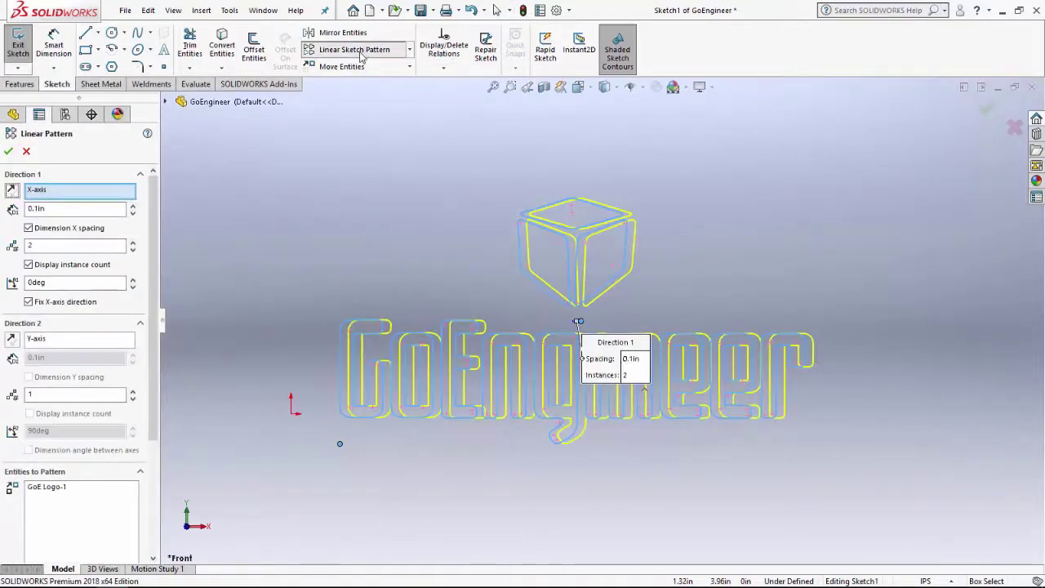
pyautogui.click(58, 248)
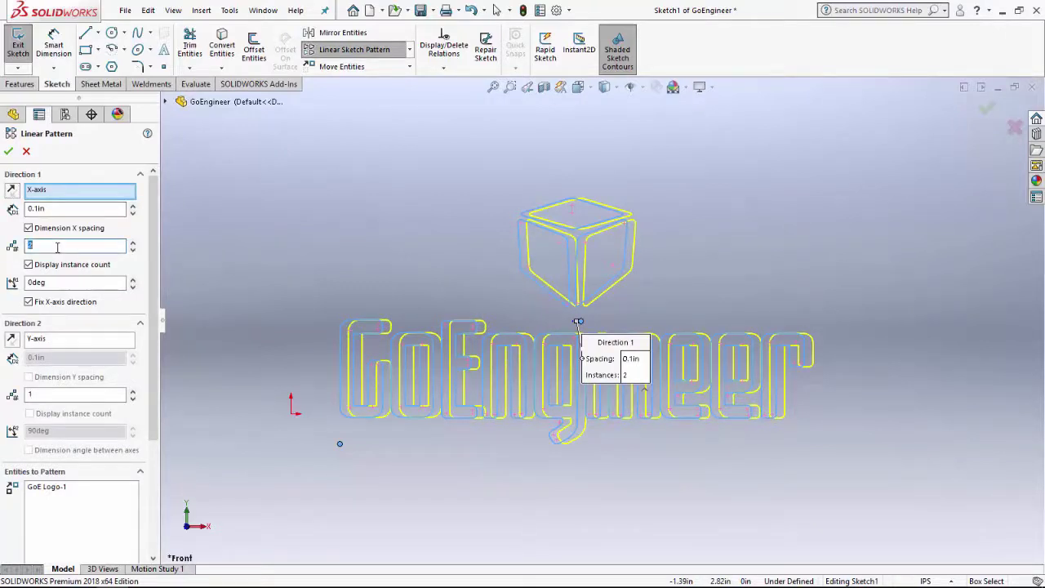
pyautogui.press('a')
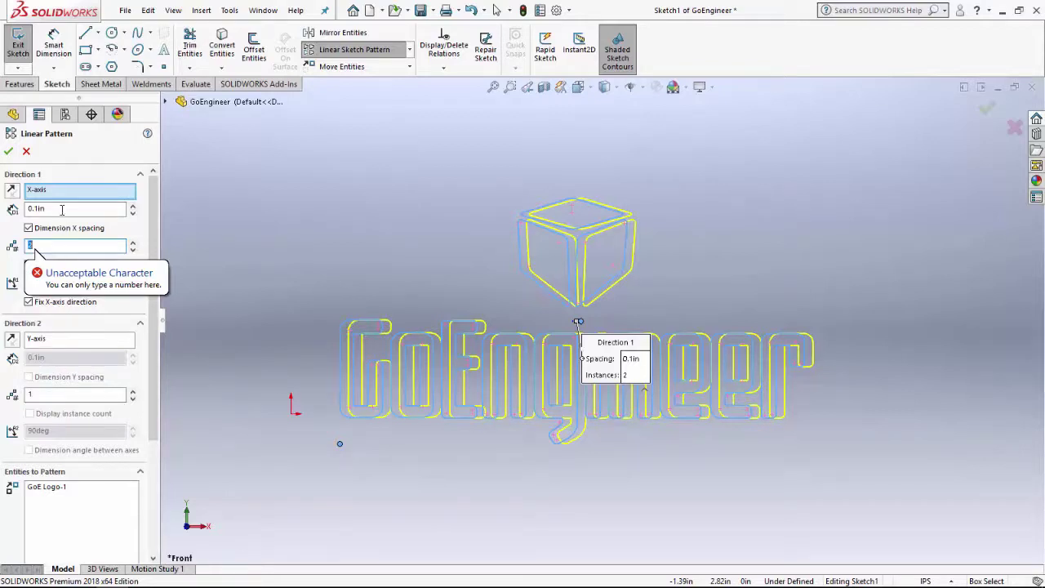
pyautogui.click(60, 208)
pyautogui.doubleClick(60, 209)
pyautogui.write('1')
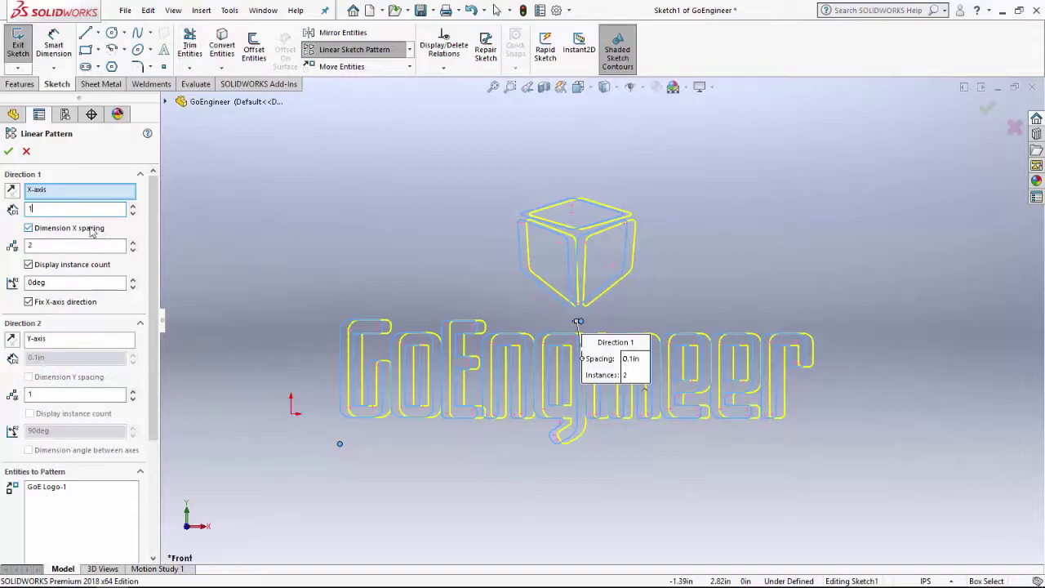
pyautogui.click(10, 151)
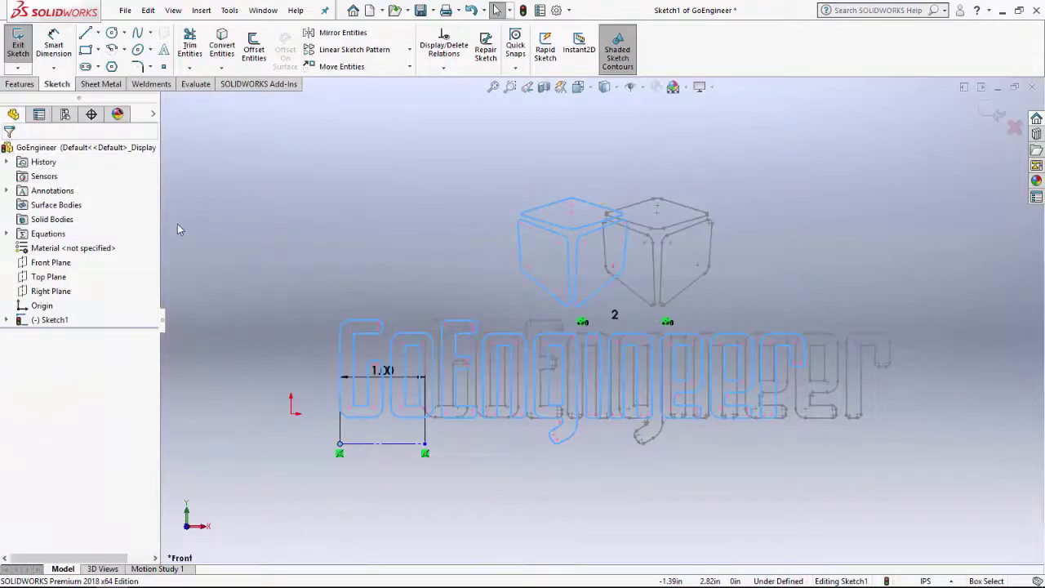
# - Set the 1.00 pattern spacing dimension to =LINEAR, moving the logo copies 6.00 apart
pyautogui.moveTo(390, 377); pyautogui.dragTo(384, 498)
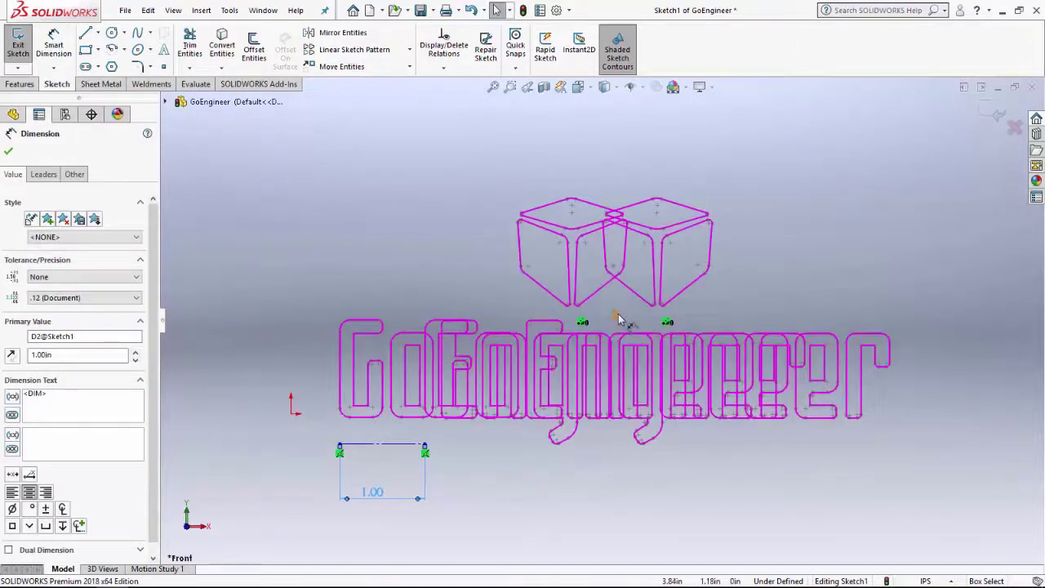
pyautogui.doubleClick(372, 492)
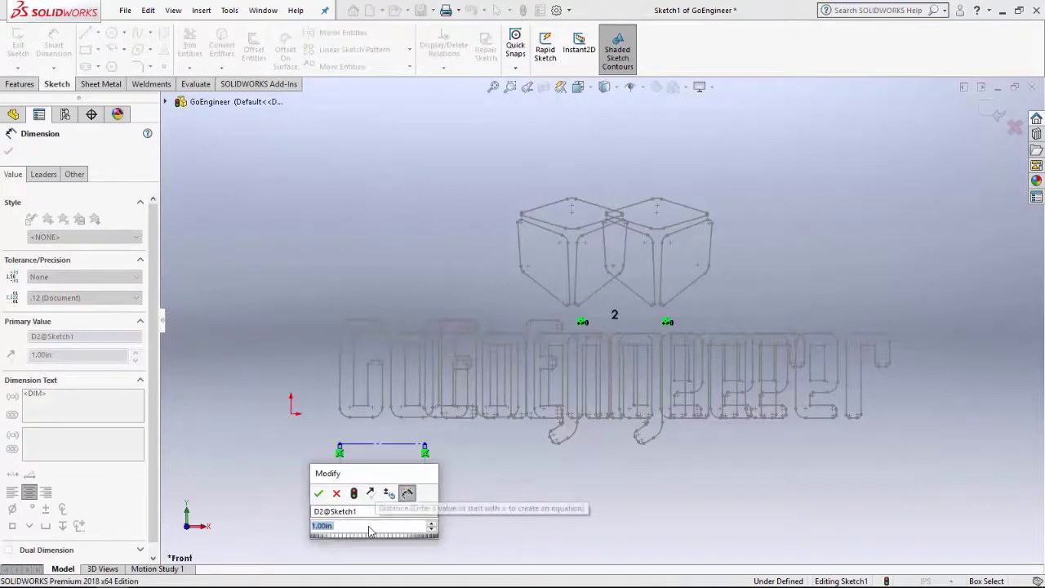
pyautogui.write('=')
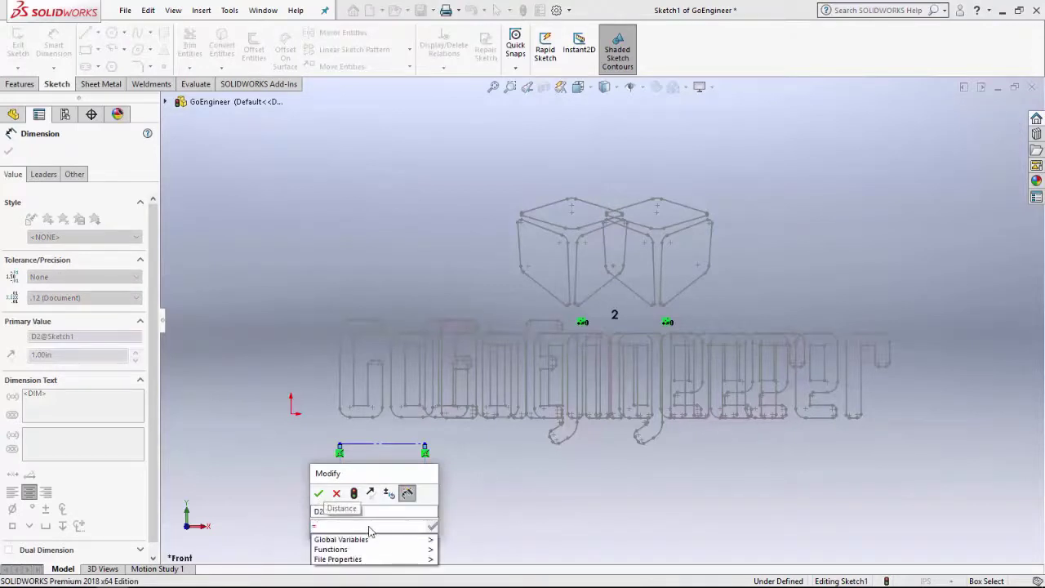
pyautogui.moveTo(369, 538)
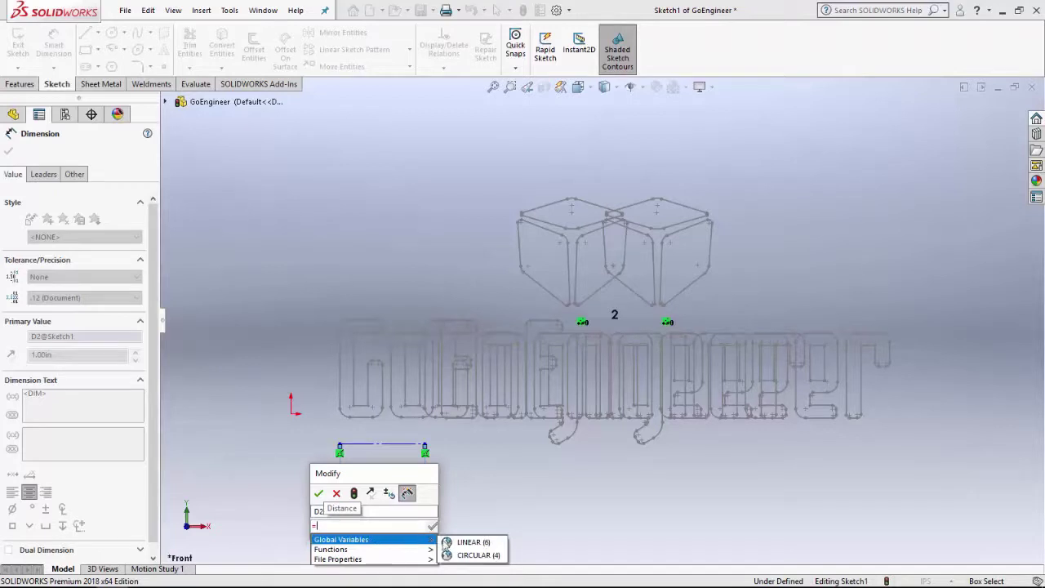
pyautogui.click(462, 545)
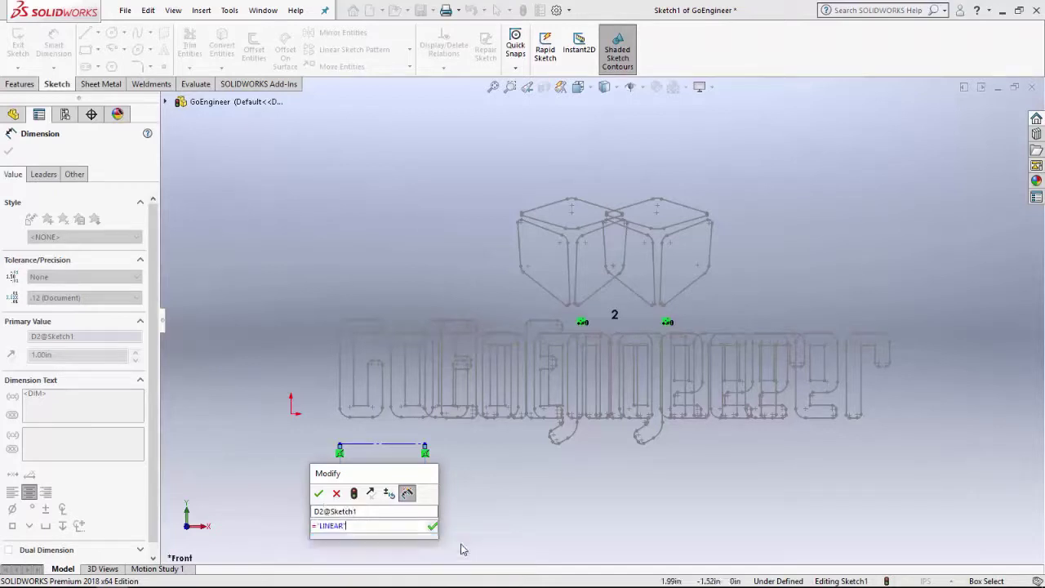
pyautogui.click(320, 494)
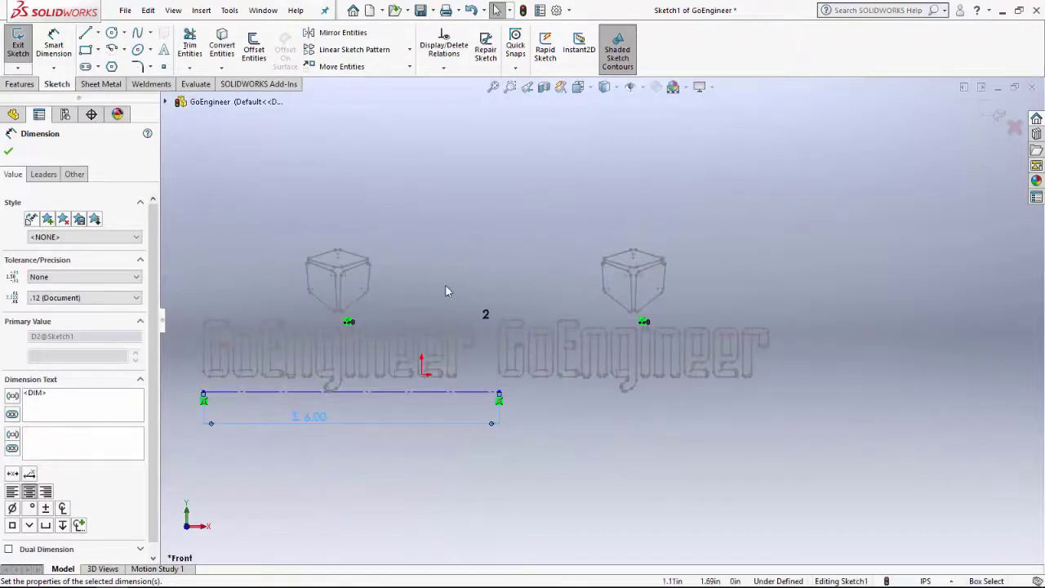
# - Change the pattern instance count to 4, then exit the sketch choosing Discard Changes and Exit
pyautogui.doubleClick(486, 314)
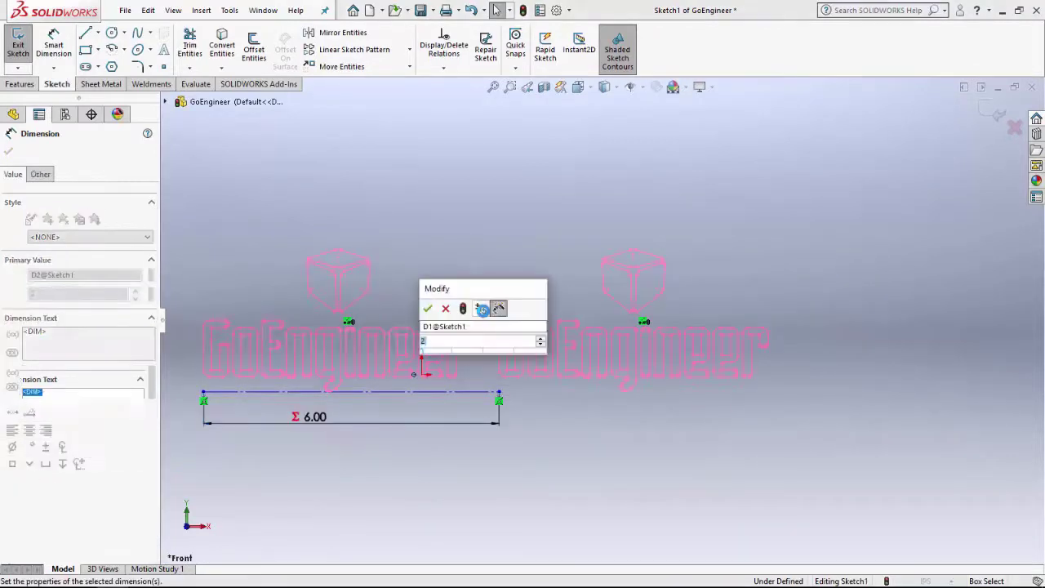
pyautogui.write('4')
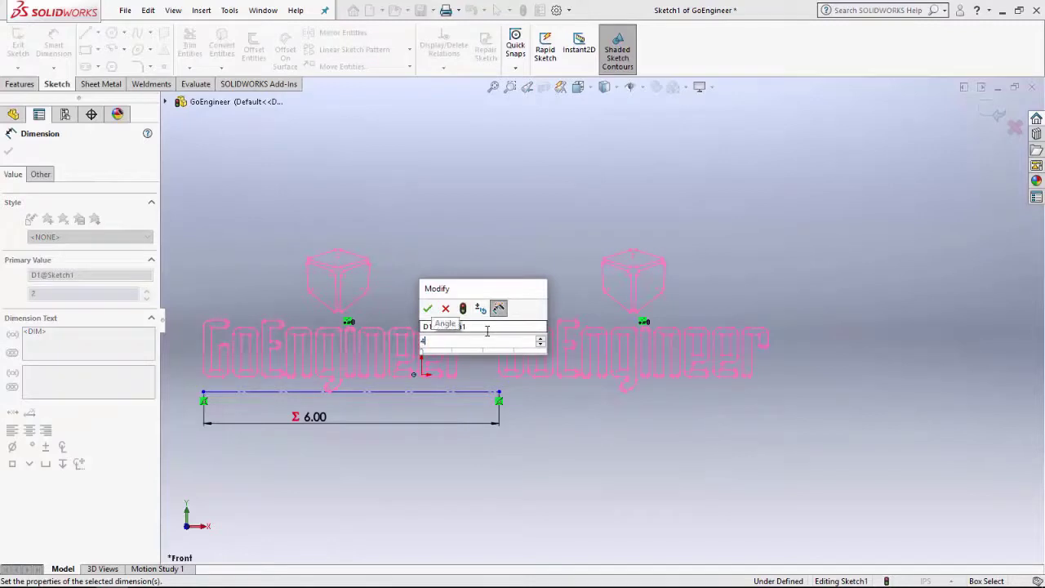
pyautogui.press('Return')
pyautogui.scroll(5, 919, 294)
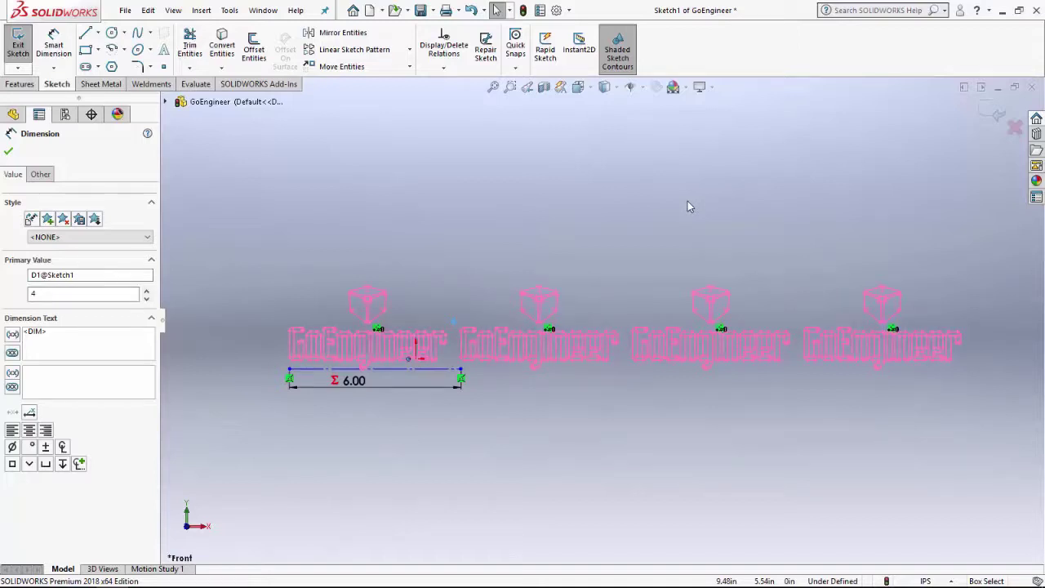
pyautogui.click(1015, 127)
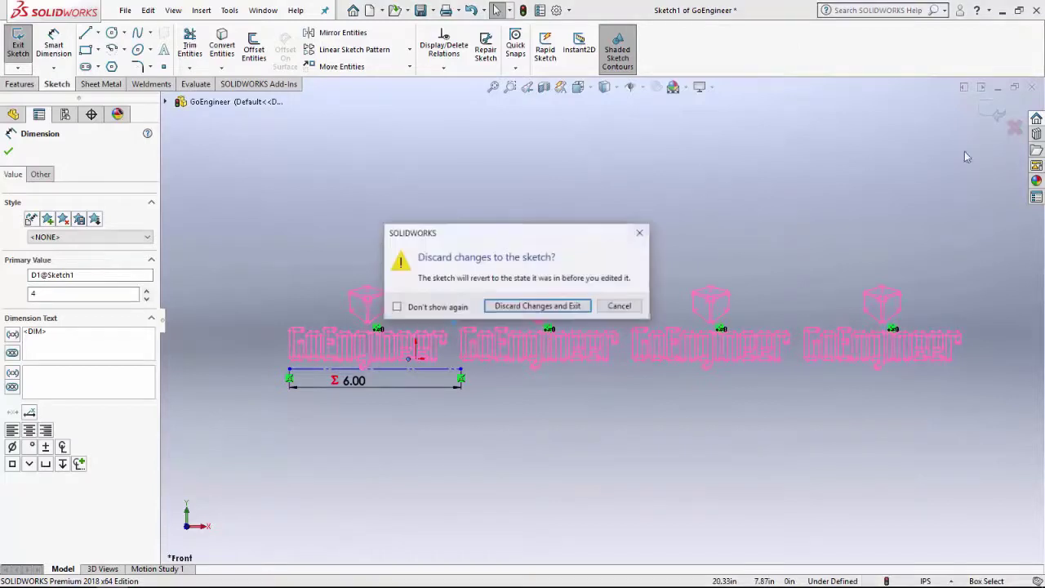
pyautogui.click(530, 305)
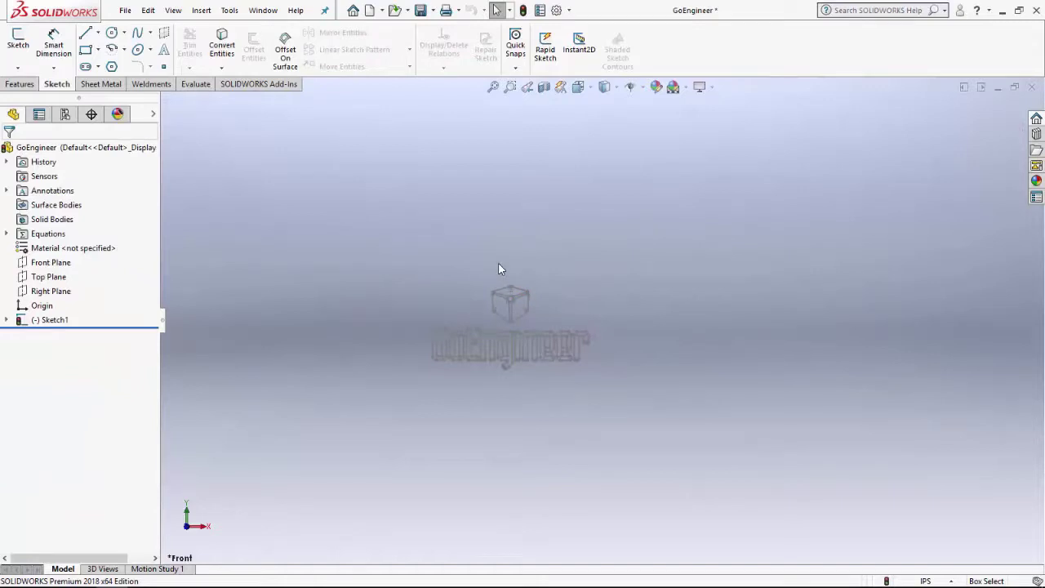
# - Re-edit Sketch1, select the whole logo, and start a 2-instance circular sketch pattern around the origin
pyautogui.scroll(-5, 511, 329)
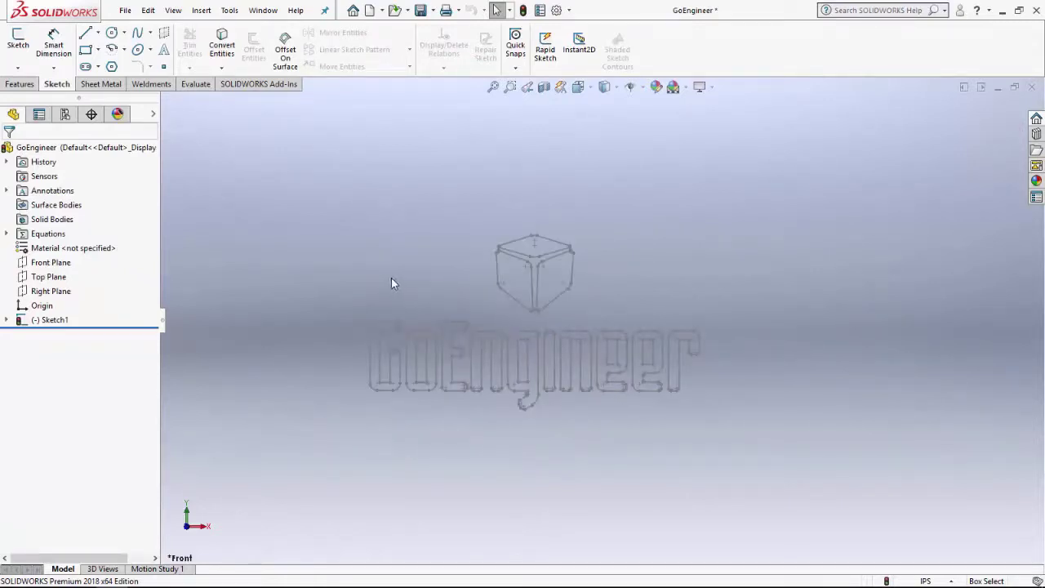
pyautogui.rightClick(49, 319)
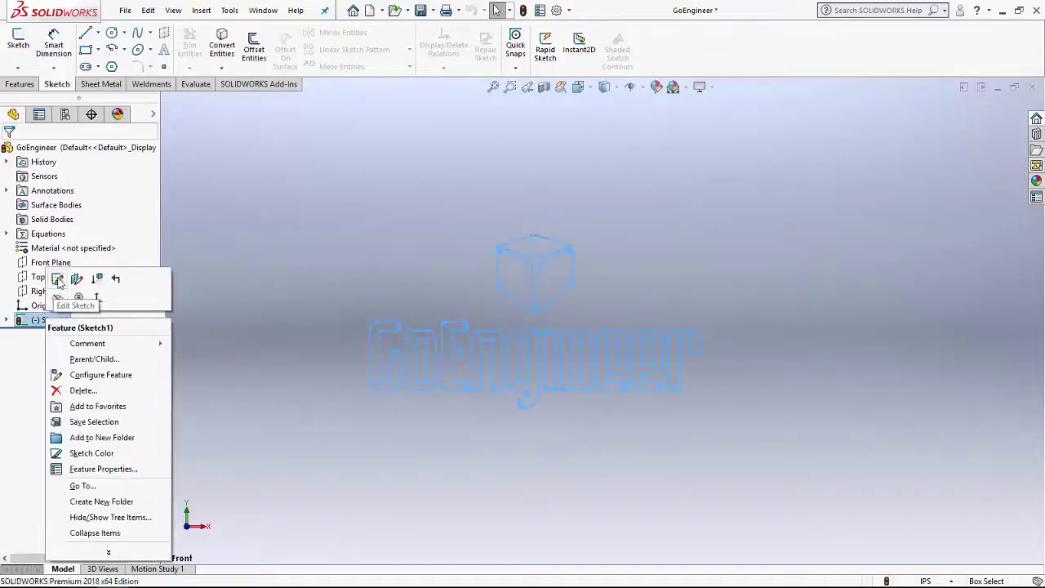
pyautogui.click(58, 280)
pyautogui.moveTo(328, 176)
pyautogui.mouseDown()
pyautogui.moveTo(456, 393)
pyautogui.moveTo(708, 469)
pyautogui.moveTo(788, 476)
pyautogui.mouseUp()
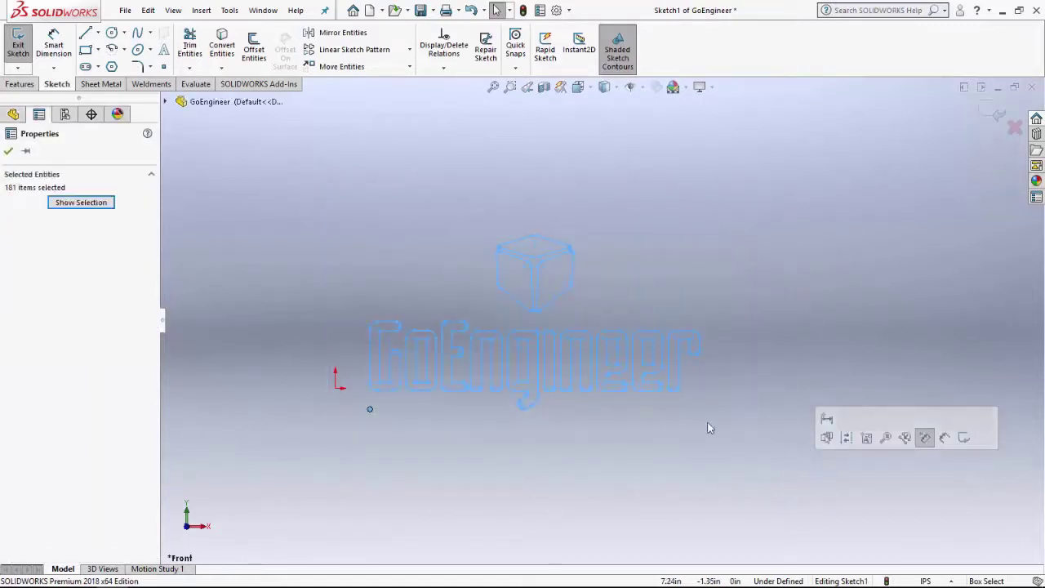
pyautogui.click(410, 50)
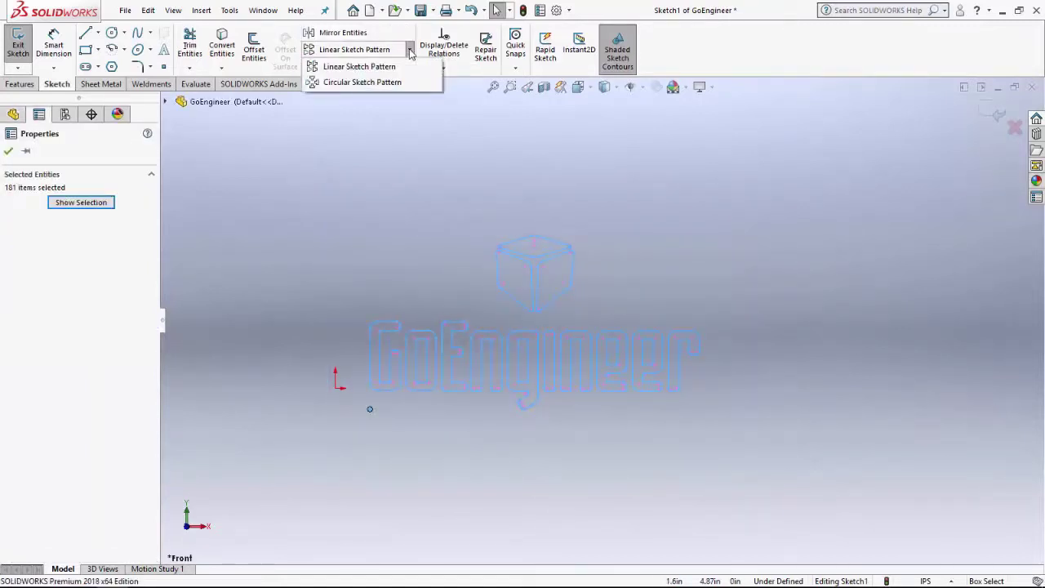
pyautogui.click(361, 85)
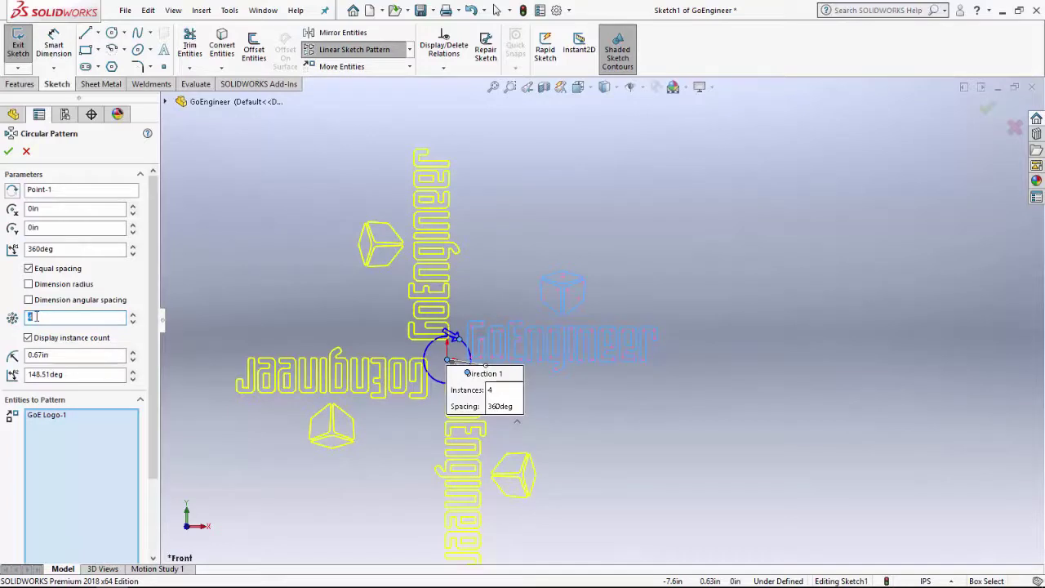
pyautogui.press('space')
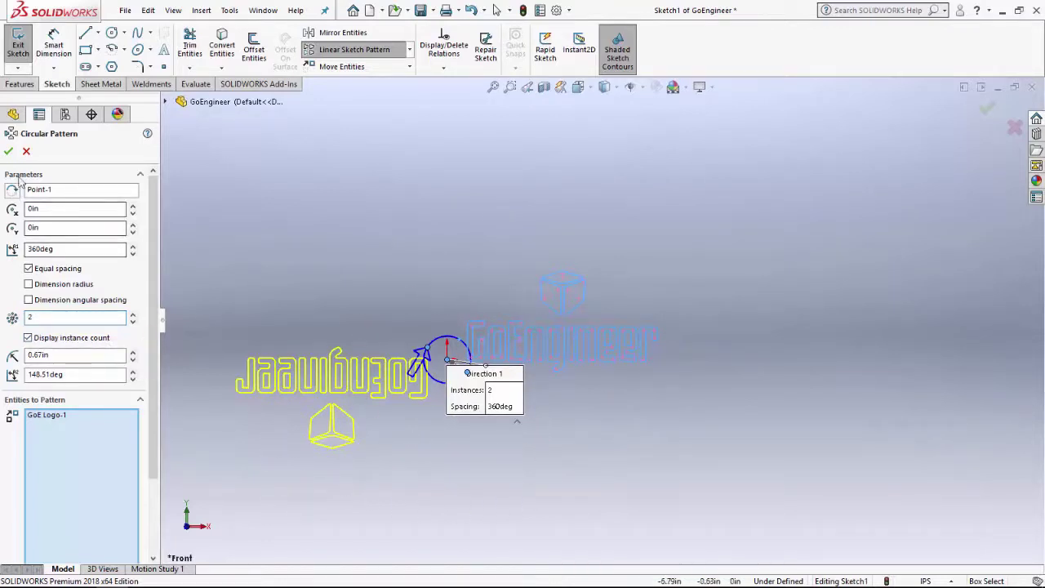
# - Accept the circular pattern and set its count dimension to =CIRCULAR, giving four logo copies
pyautogui.click(10, 153)
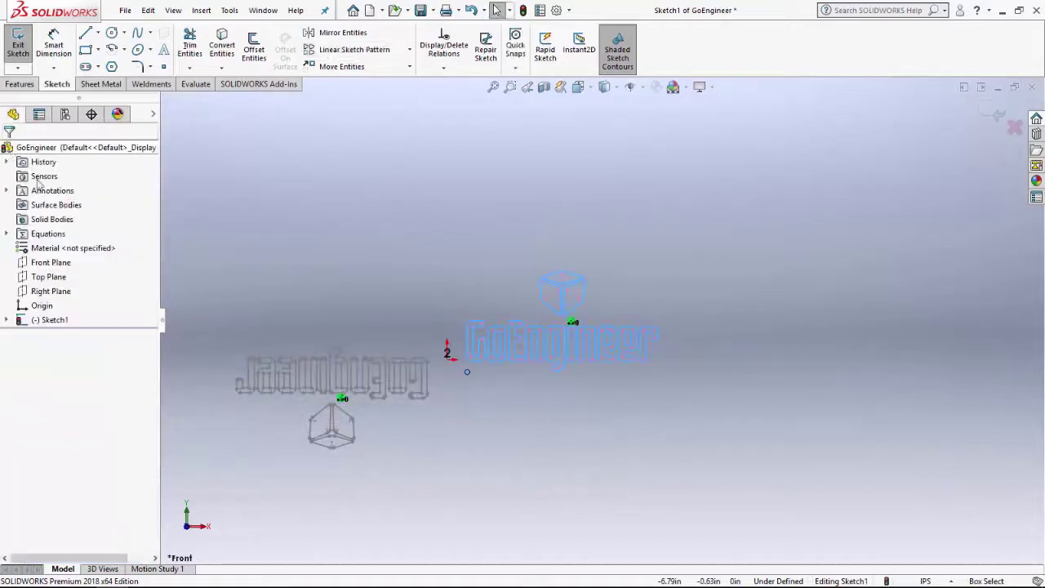
pyautogui.doubleClick(449, 356)
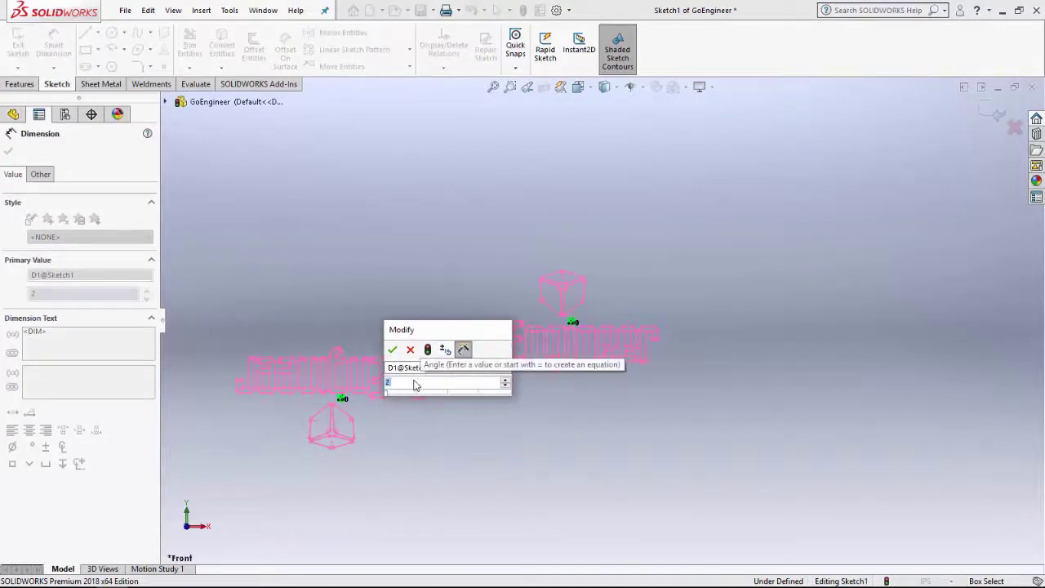
pyautogui.write('=')
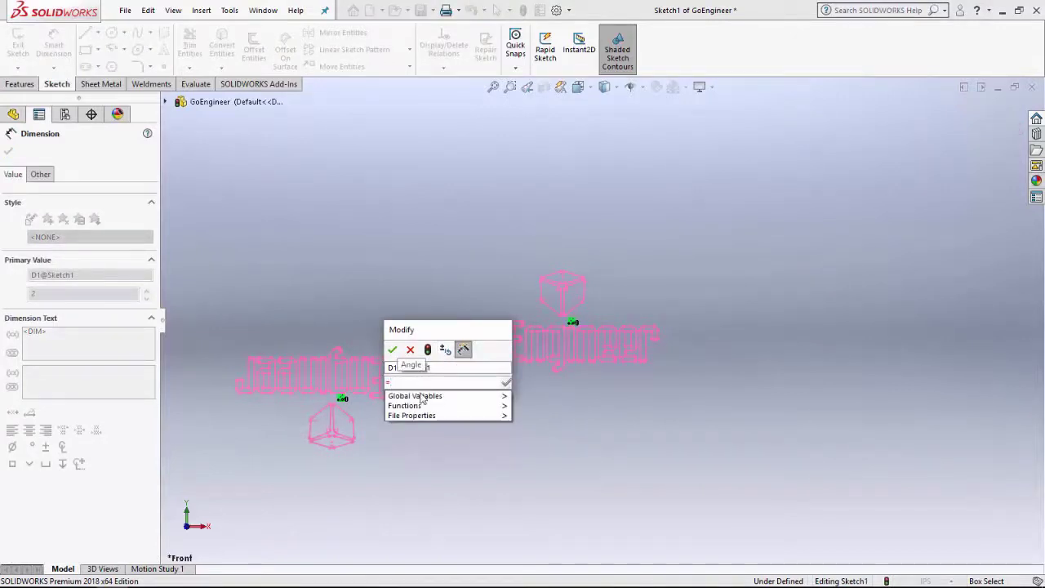
pyautogui.moveTo(421, 396)
pyautogui.click(543, 412)
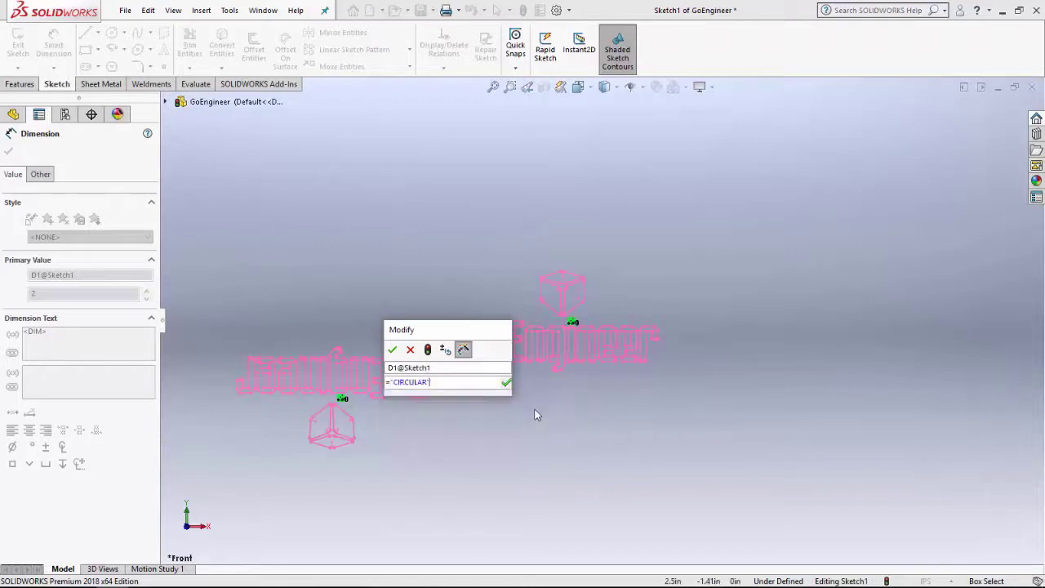
pyautogui.click(393, 350)
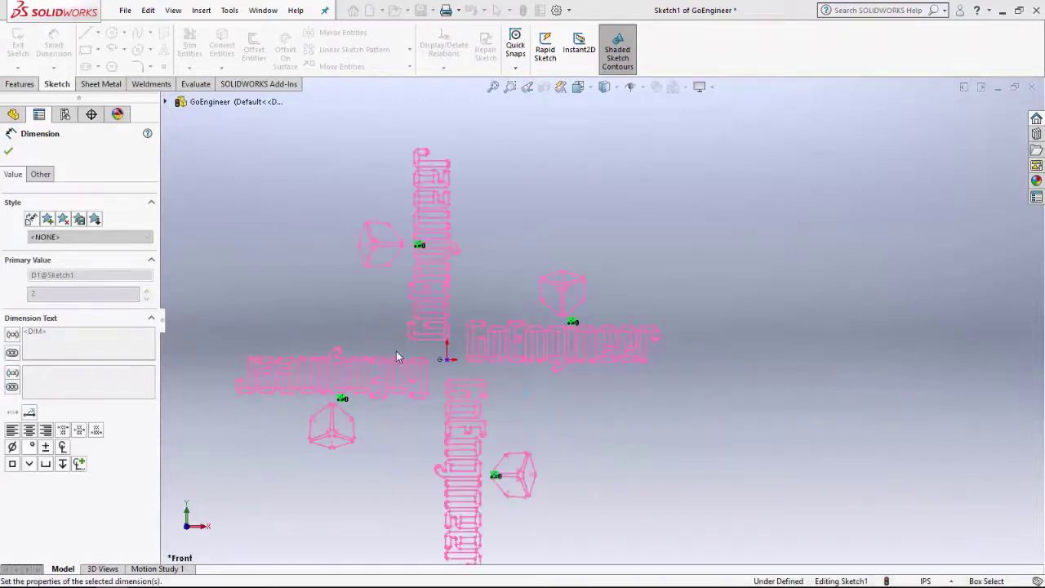
pyautogui.press('f')
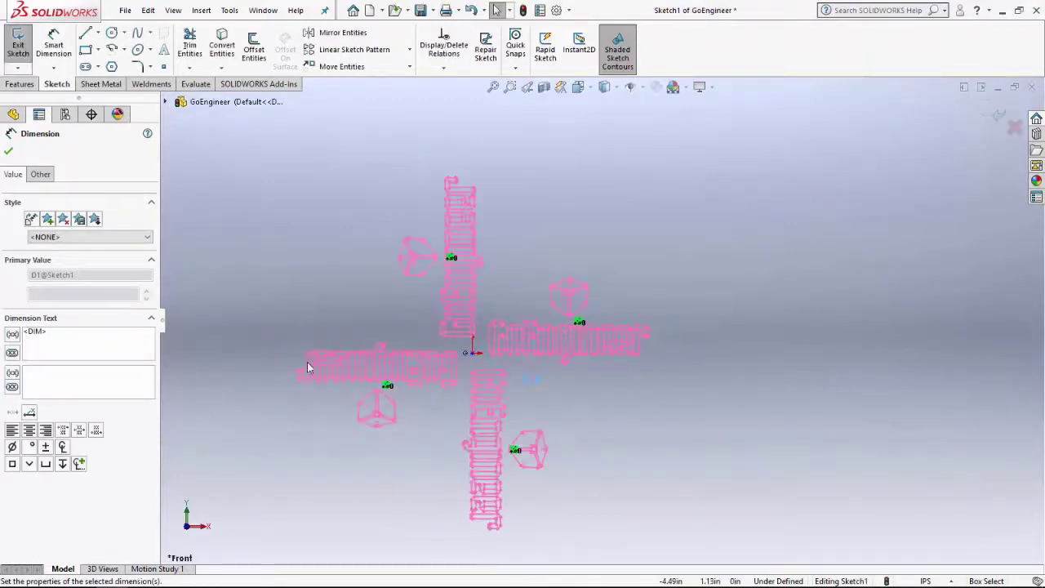